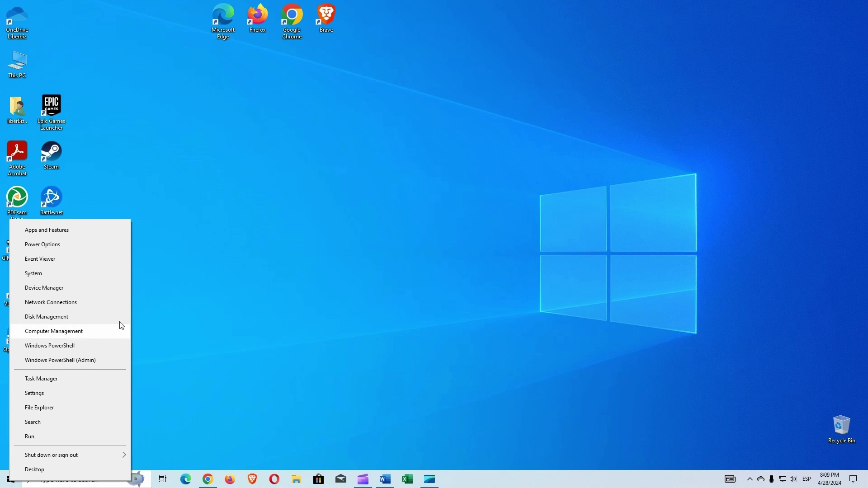
Open the system's About page and examine the processor, installed RAM and Windows edition.
{"action": "left_click", "coordinate": [109, 278]}
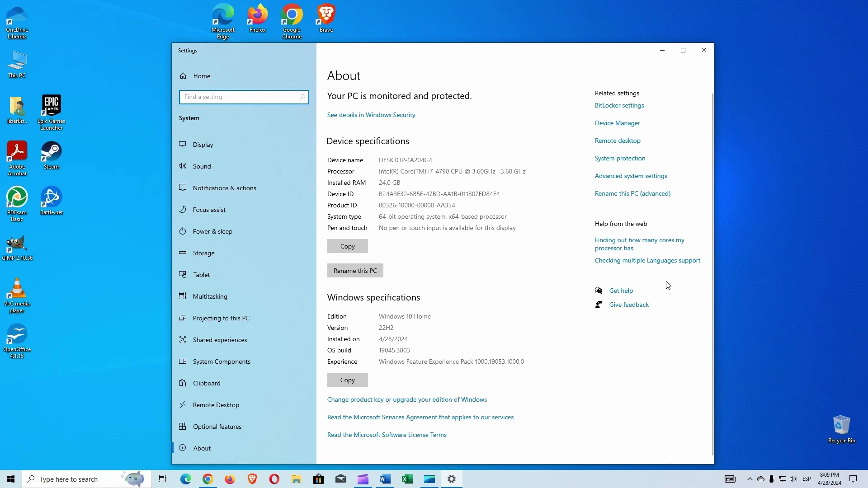
{"action": "left_click_drag", "start_coordinate": [428, 171], "coordinate": [455, 172]}
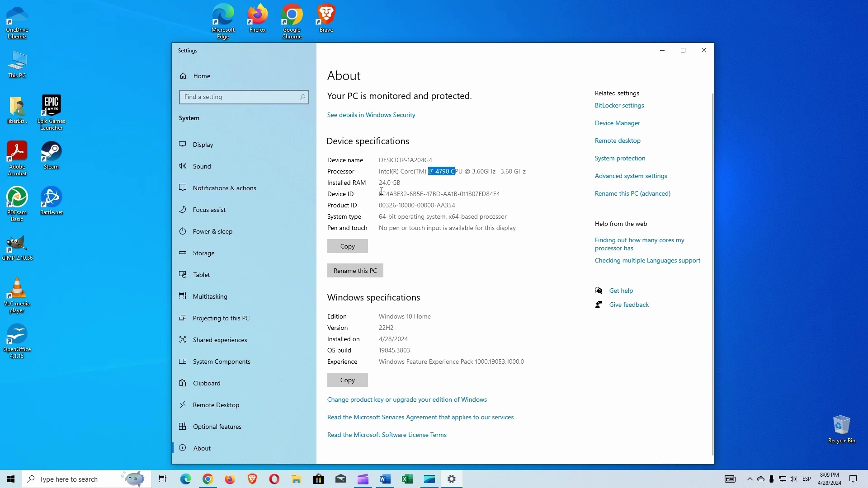
{"action": "left_click_drag", "start_coordinate": [401, 182], "coordinate": [379, 183]}
{"action": "left_click", "coordinate": [455, 260]}
{"action": "left_click_drag", "start_coordinate": [433, 318], "coordinate": [379, 318]}
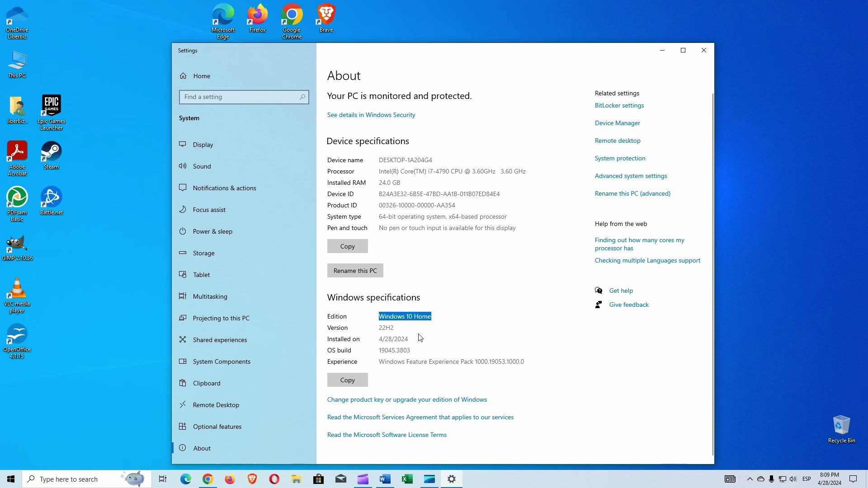
{"action": "left_click", "coordinate": [399, 334]}
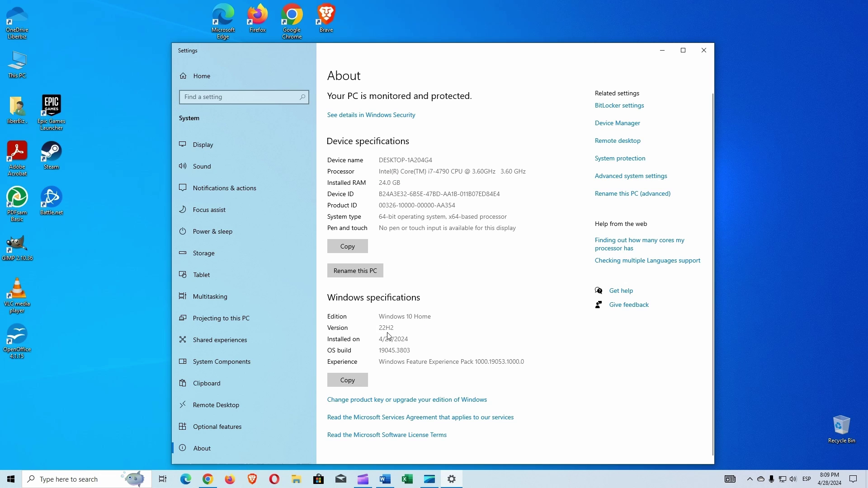
Check the graphics card under Display adapters in Device Manager, and close Device Manager and Settings.
{"action": "right_click", "coordinate": [11, 480]}
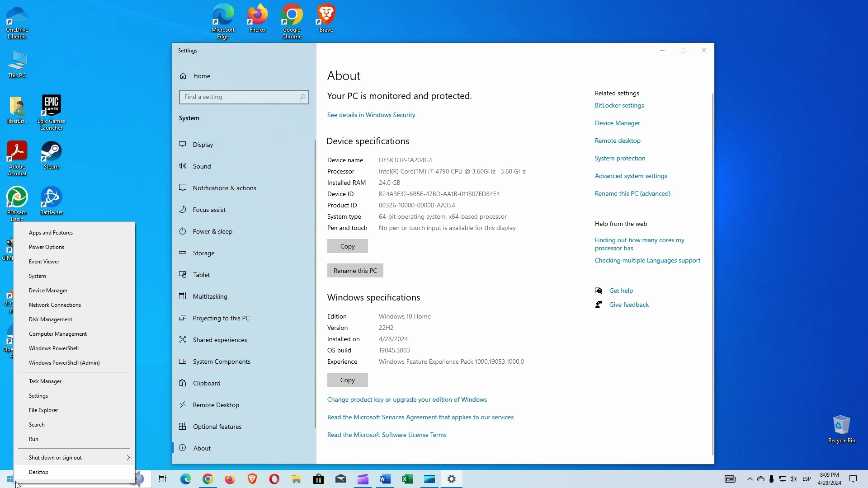
{"action": "left_click", "coordinate": [84, 291]}
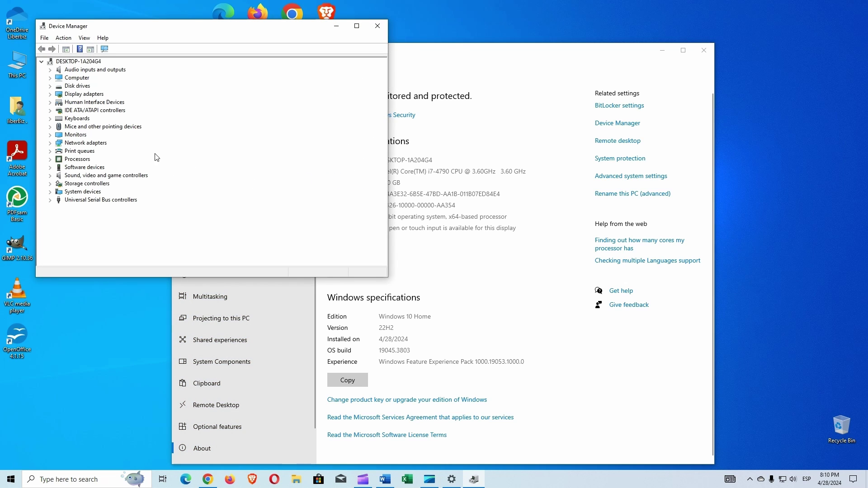
{"action": "double_click", "coordinate": [97, 95]}
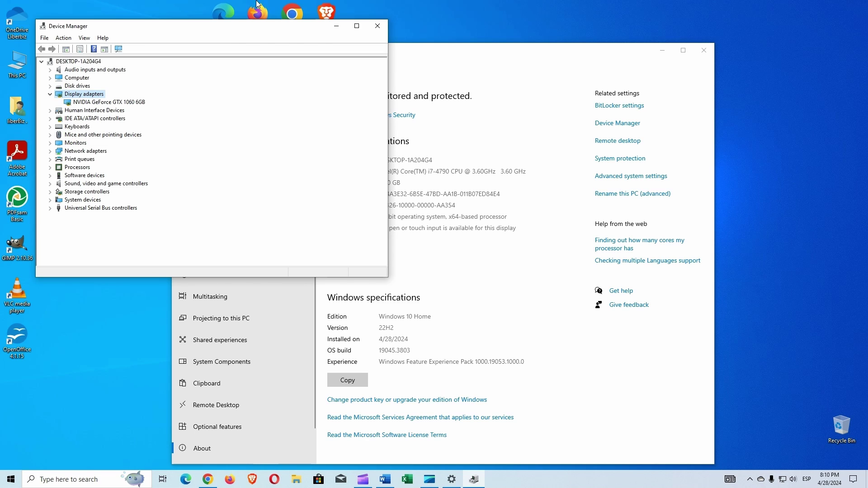
{"action": "left_click", "coordinate": [378, 26]}
{"action": "left_click", "coordinate": [708, 55]}
In Microsoft Edge, search the web for "windows 11 download" and open Microsoft's English Download Windows 11 page.
{"action": "left_click", "coordinate": [186, 479]}
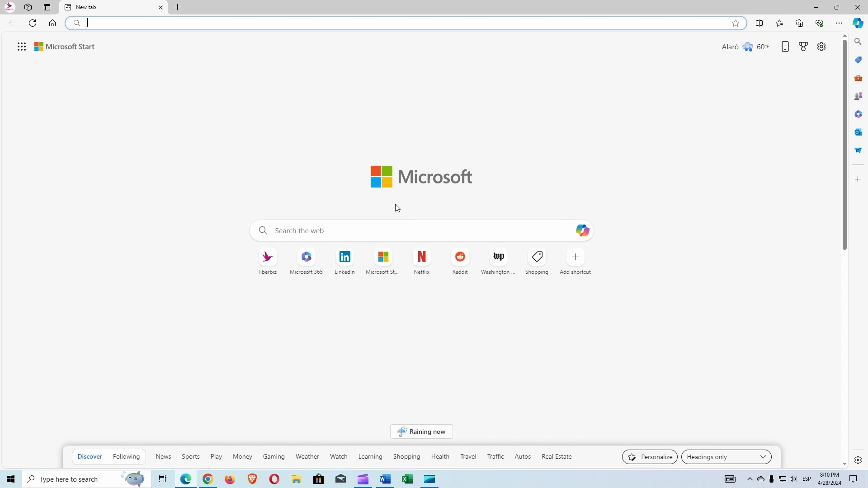
{"action": "left_click", "coordinate": [311, 232]}
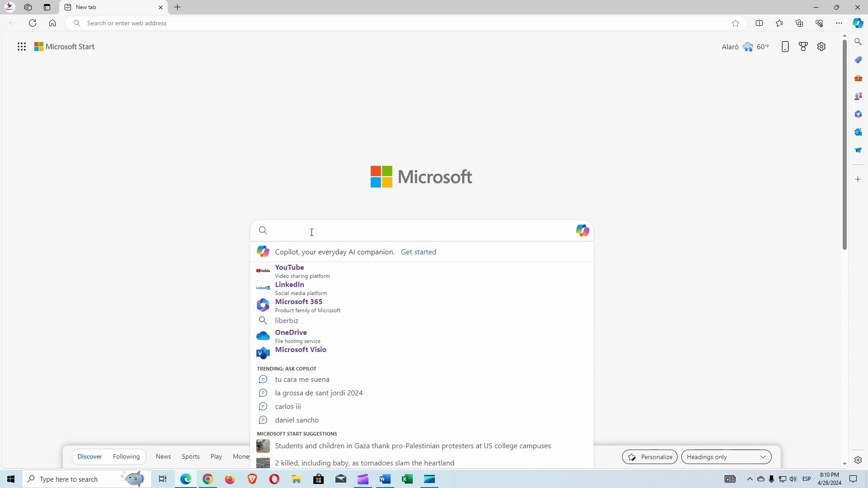
{"action": "type", "text": "windows 11 download"}
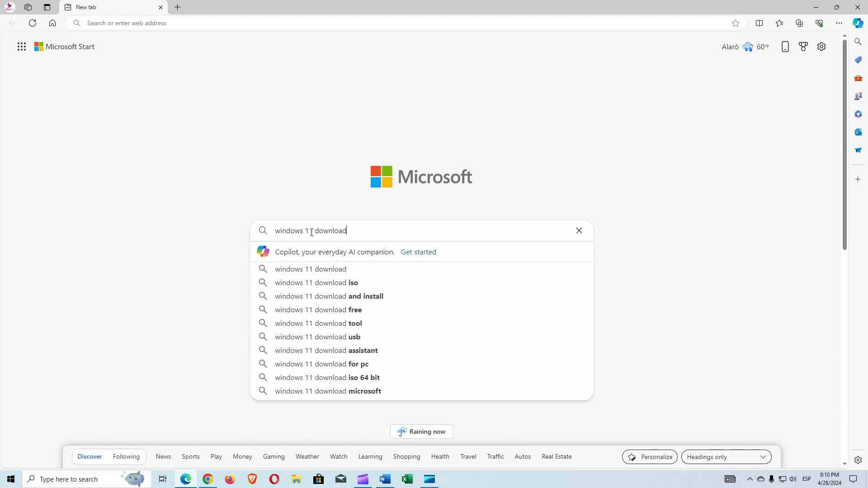
{"action": "key", "text": "Return"}
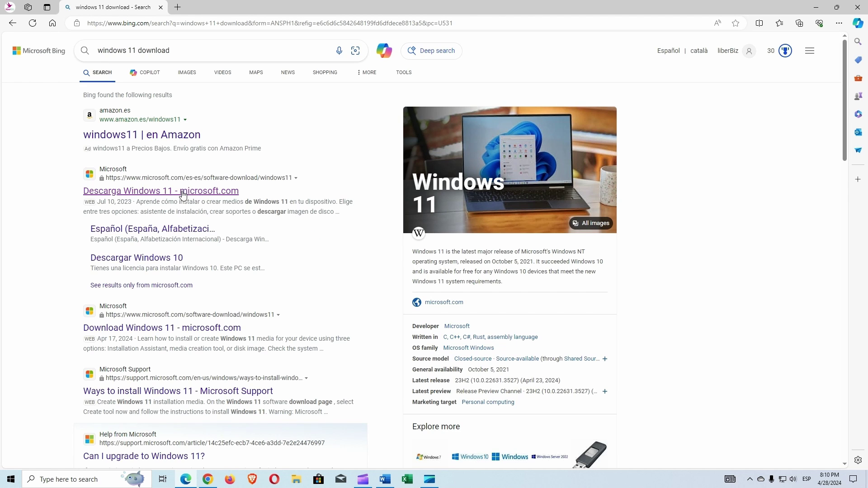
{"action": "left_click", "coordinate": [172, 329]}
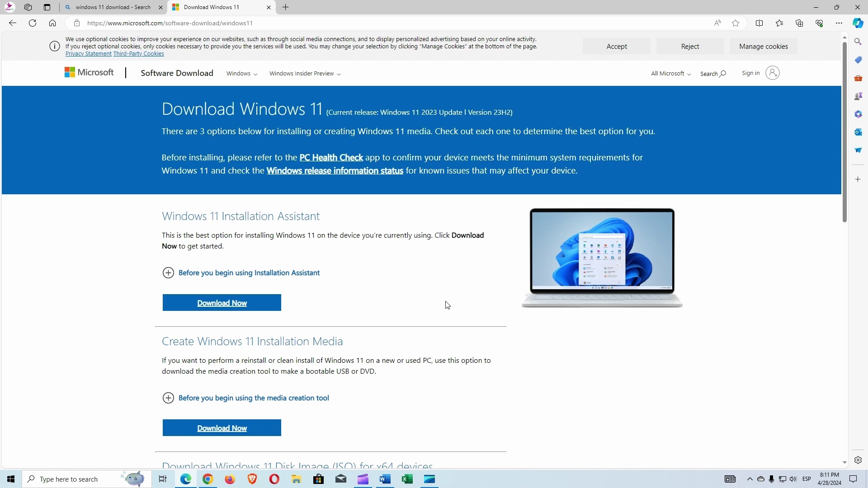
Request the disk image download for Windows 11 (multi-edition ISO for x64 devices).
{"action": "scroll", "coordinate": [447, 306], "scroll_direction": "down", "scroll_amount": 5}
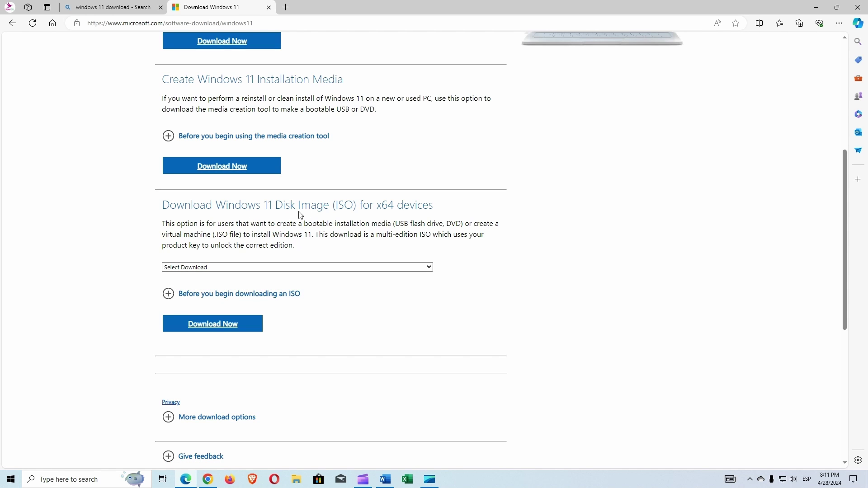
{"action": "left_click", "coordinate": [243, 267]}
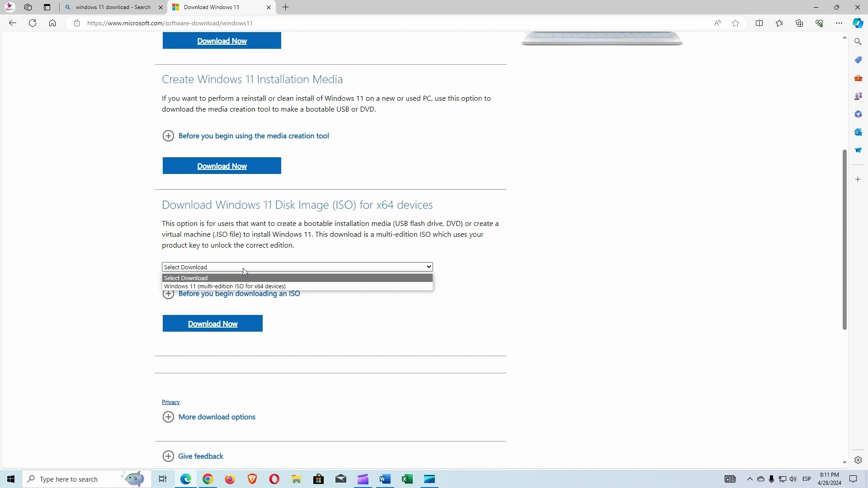
{"action": "left_click", "coordinate": [240, 287]}
{"action": "left_click", "coordinate": [224, 325]}
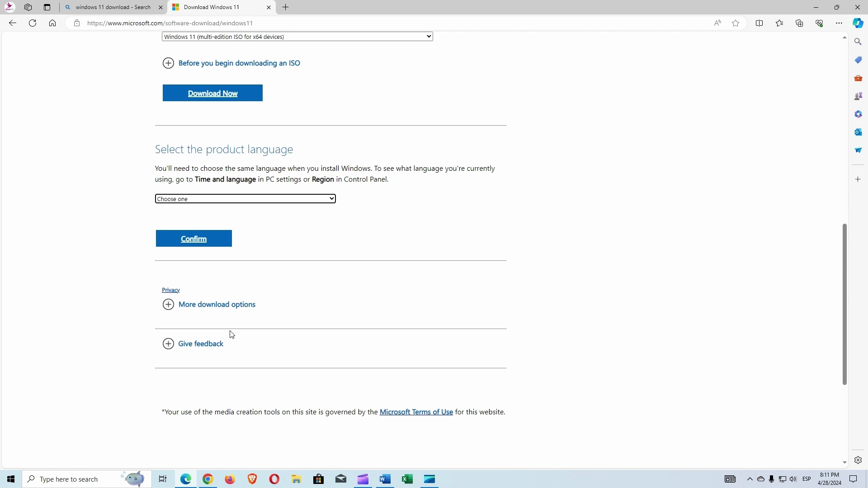
Confirm English (United States) as the product language and start the ISO download.
{"action": "left_click", "coordinate": [333, 200]}
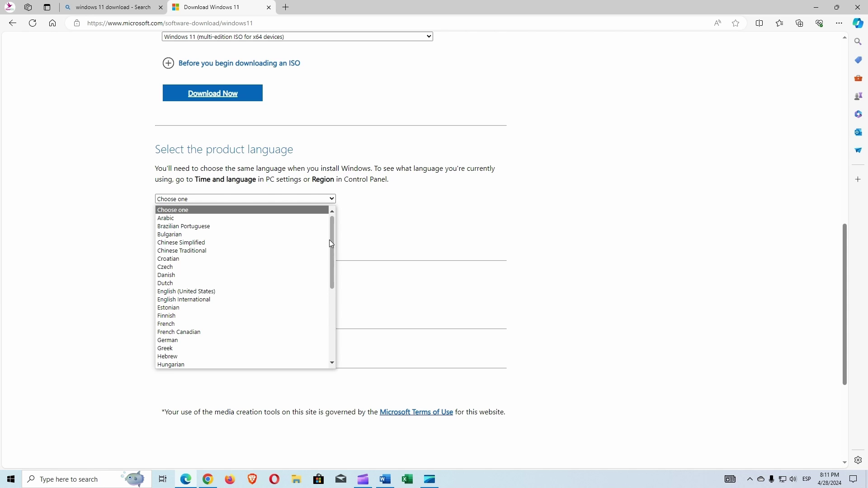
{"action": "left_click", "coordinate": [292, 293]}
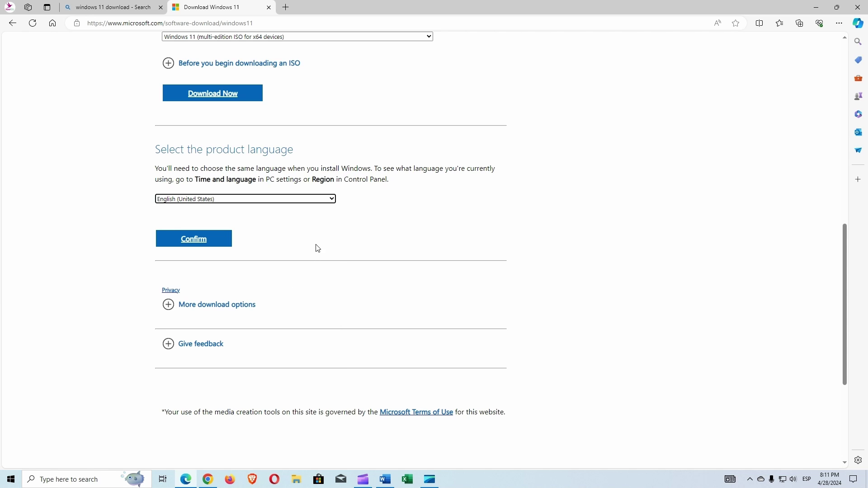
{"action": "left_click", "coordinate": [211, 241]}
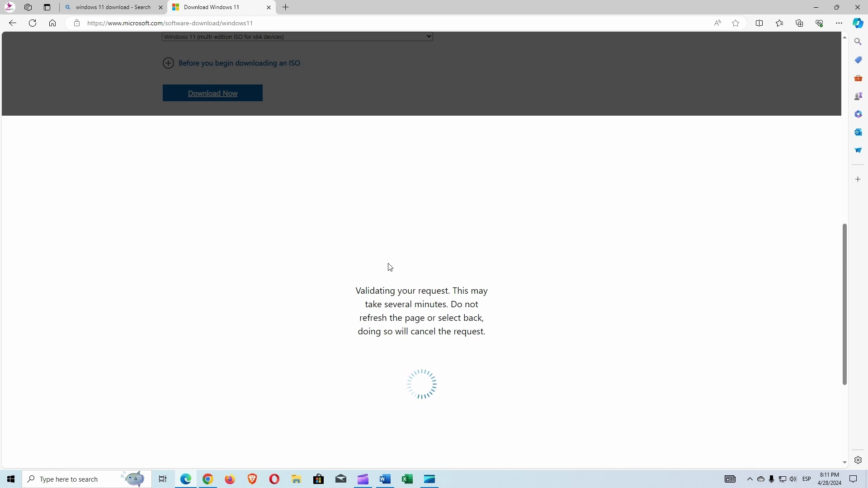
{"action": "left_click", "coordinate": [260, 88]}
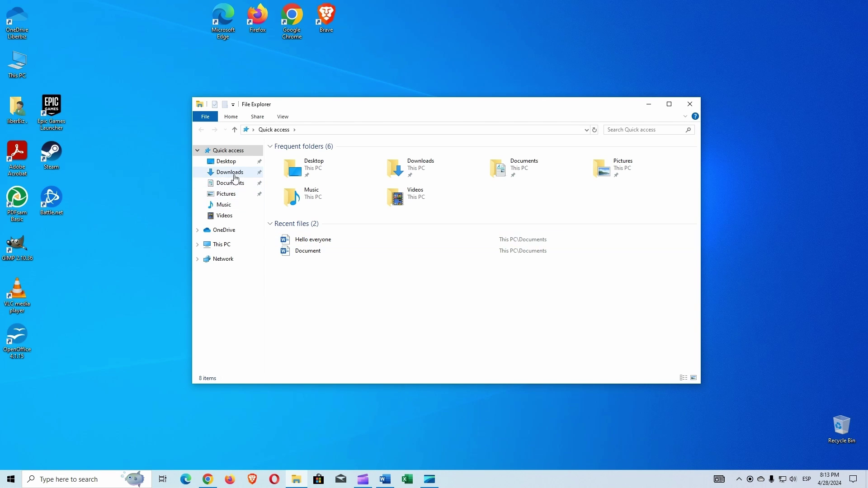
Mount the Win11_23H2_English_x64v2 disk image from the Downloads folder, accepting the security warning.
{"action": "left_click", "coordinate": [229, 173]}
{"action": "double_click", "coordinate": [334, 174]}
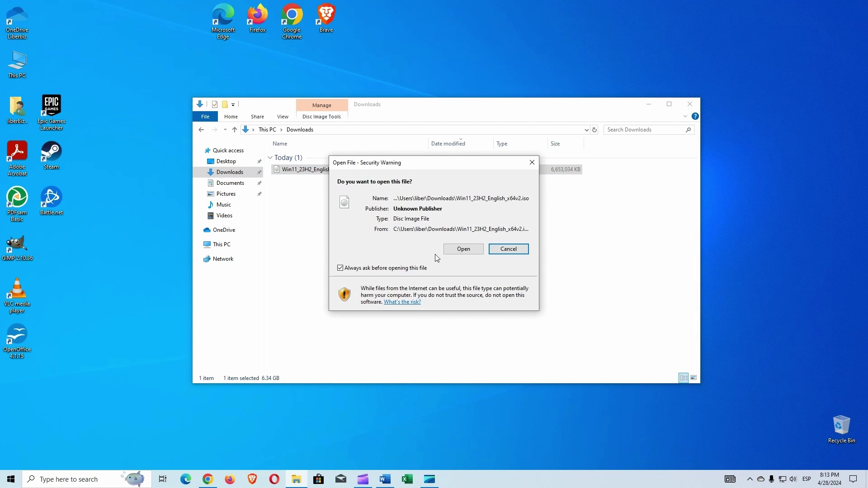
{"action": "left_click", "coordinate": [458, 249]}
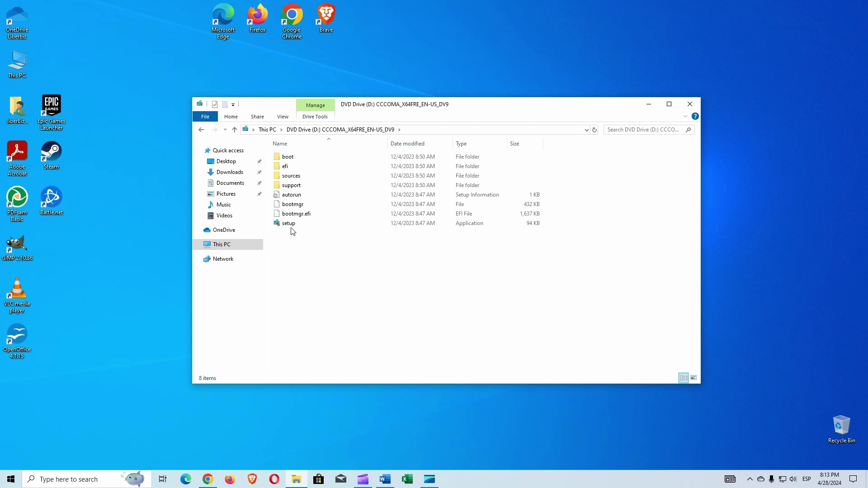
Try running Windows 11 Setup with updates set to "Not right now" and installation feedback turned off, and close it after the requirements check.
{"action": "double_click", "coordinate": [304, 226]}
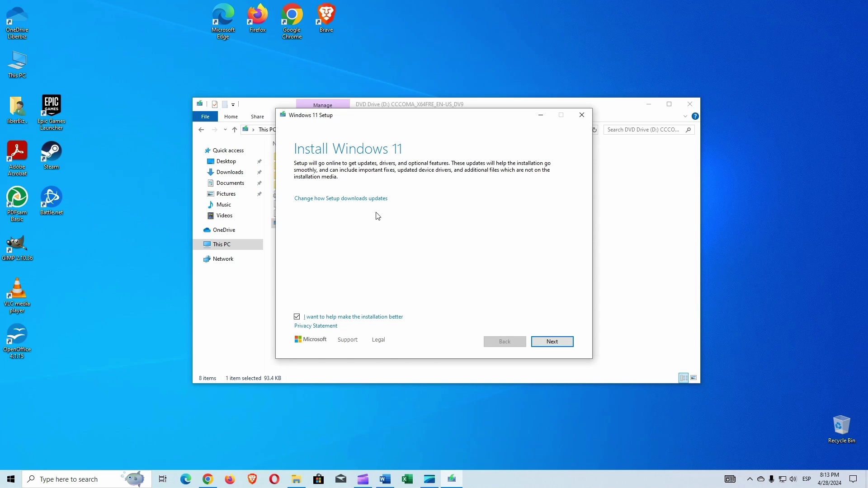
{"action": "left_click", "coordinate": [373, 199]}
{"action": "left_click", "coordinate": [332, 218]}
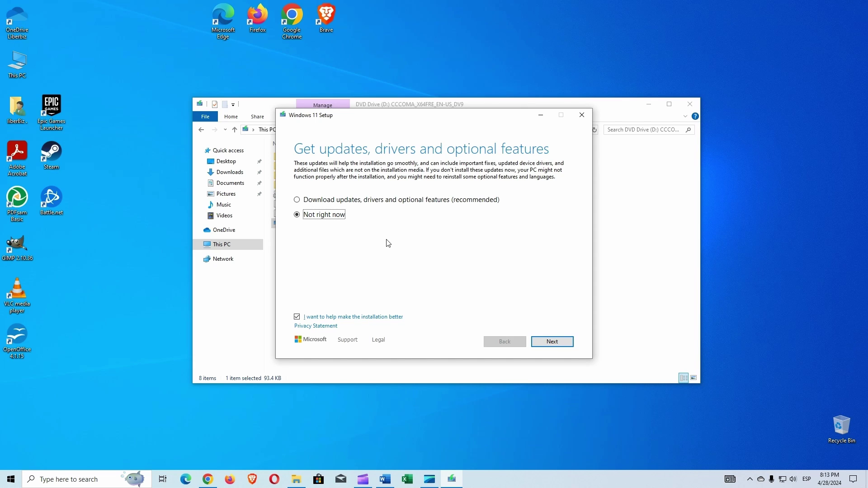
{"action": "left_click", "coordinate": [328, 317]}
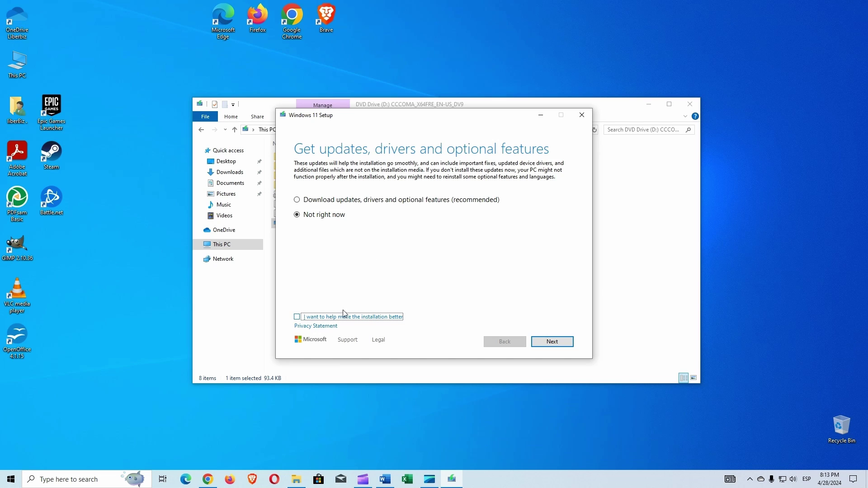
{"action": "left_click", "coordinate": [546, 343]}
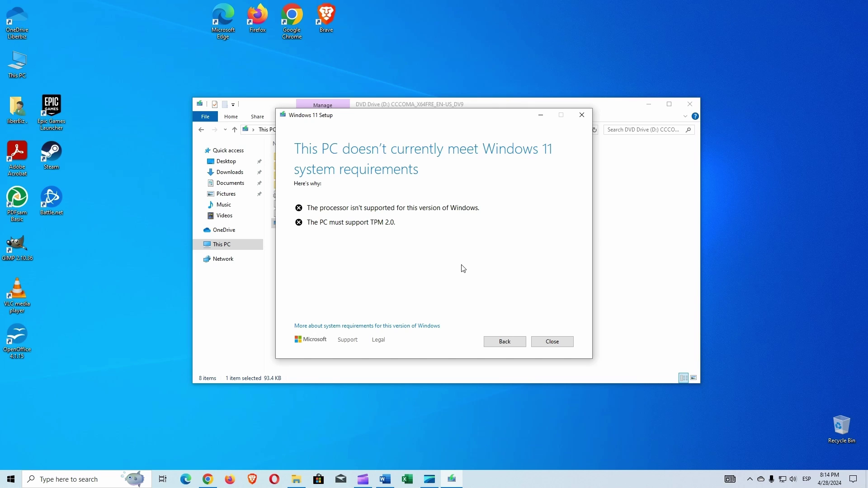
{"action": "left_click", "coordinate": [585, 116]}
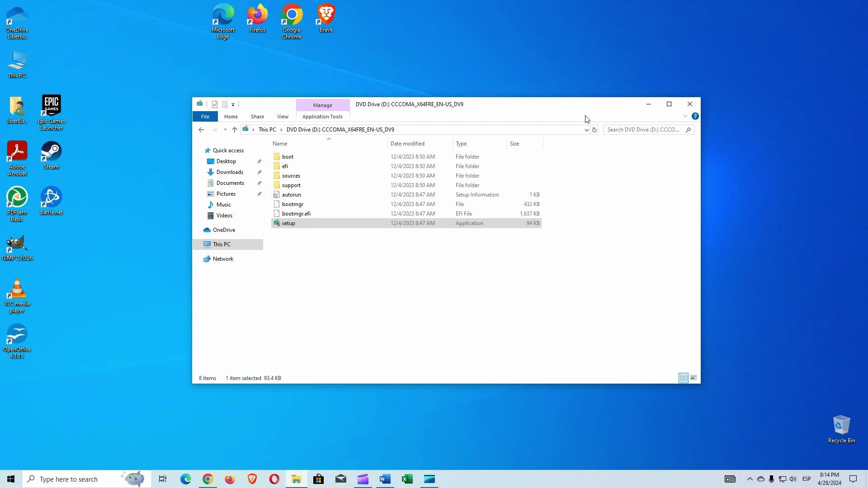
Open Local Disk (C:) and turn on the display of hidden items.
{"action": "left_click", "coordinate": [232, 248]}
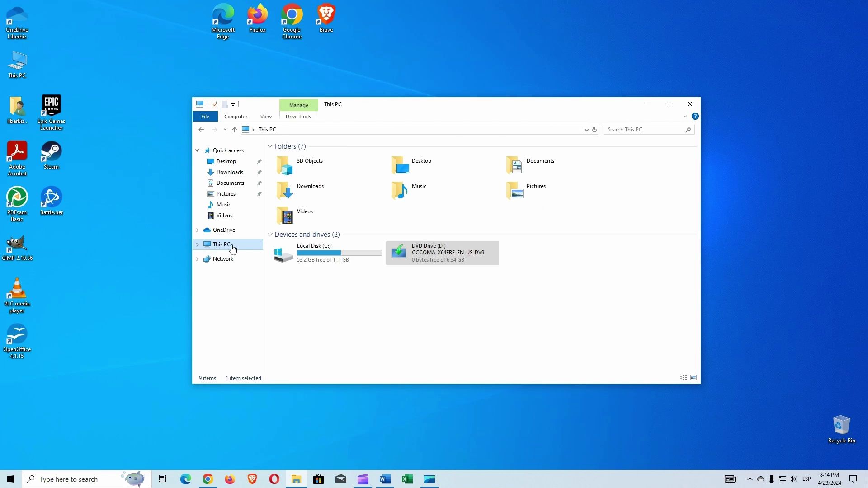
{"action": "double_click", "coordinate": [348, 248]}
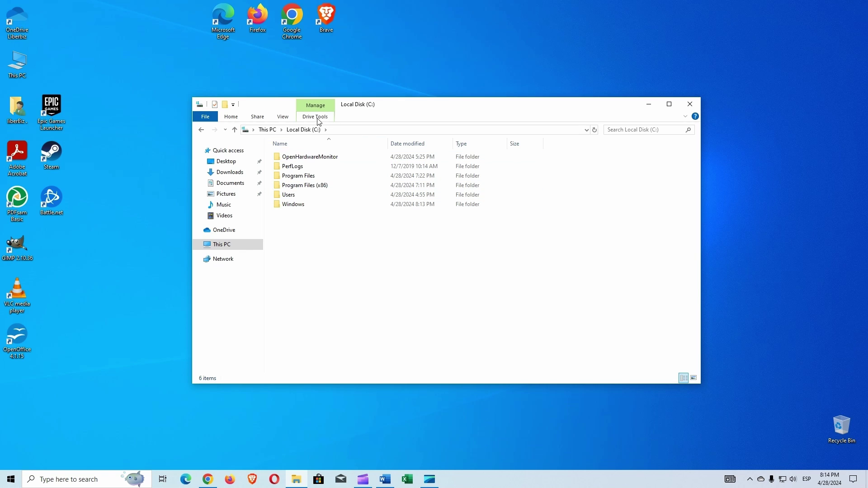
{"action": "left_click", "coordinate": [284, 117]}
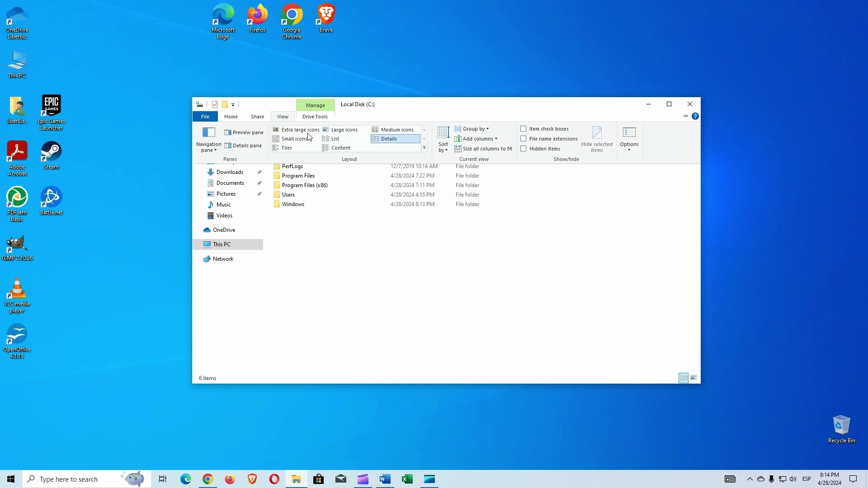
{"action": "left_click", "coordinate": [524, 149]}
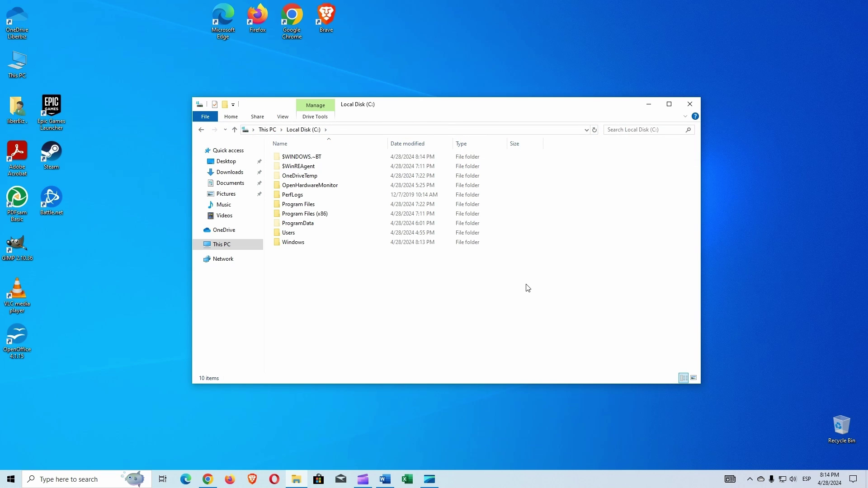
{"action": "left_click", "coordinate": [338, 179]}
{"action": "left_click", "coordinate": [336, 157]}
{"action": "left_click", "coordinate": [330, 223]}
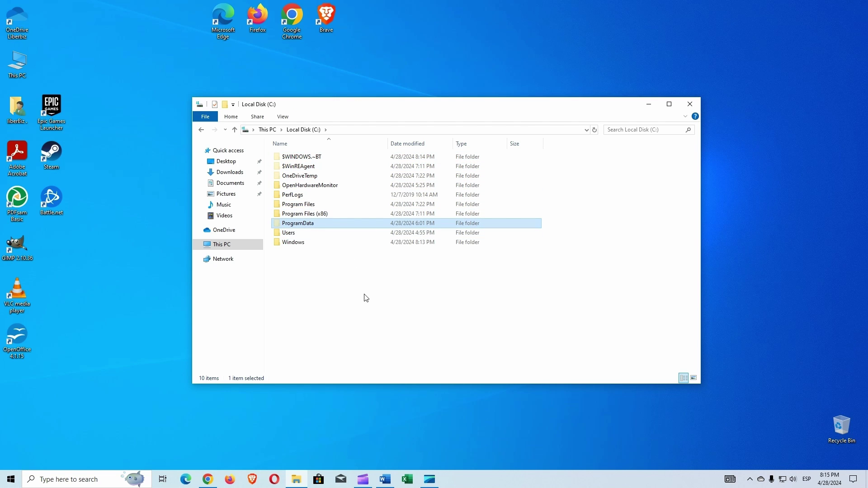
{"action": "left_click", "coordinate": [366, 298]}
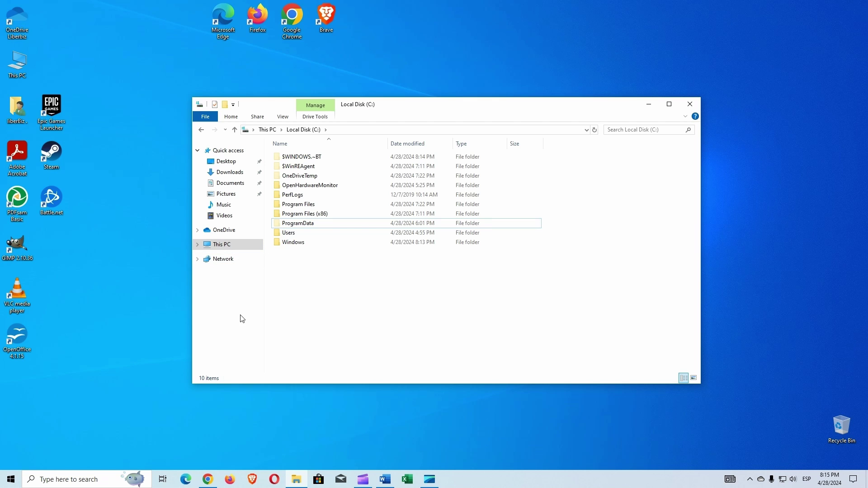
Open a second File Explorer window and launch setup from the mounted Windows 11 DVD drive (D:).
{"action": "key", "text": "super"}
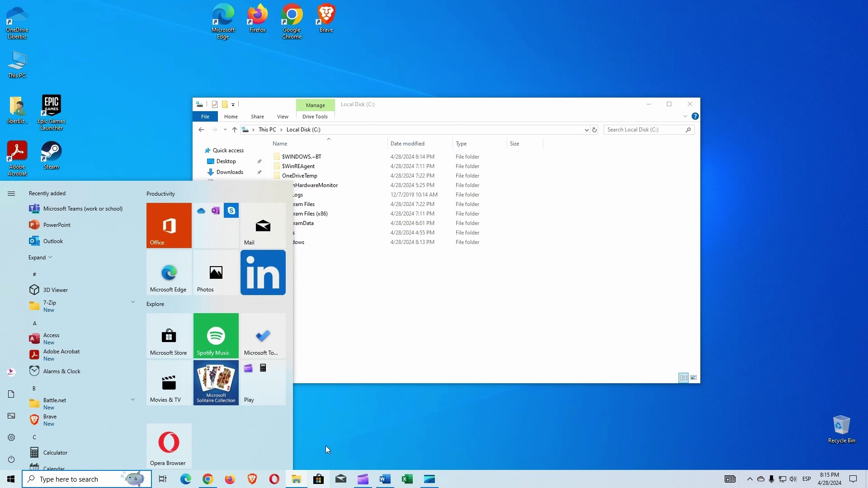
{"action": "right_click", "coordinate": [301, 482]}
{"action": "left_click", "coordinate": [305, 431]}
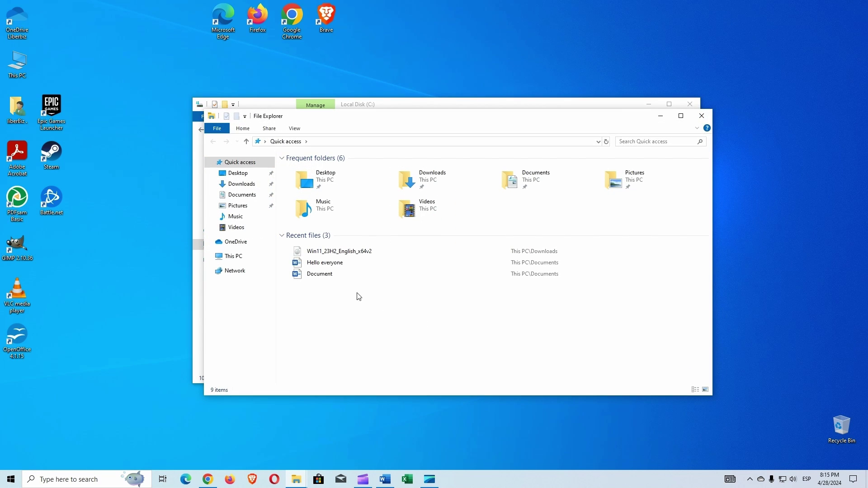
{"action": "left_click", "coordinate": [254, 258]}
{"action": "double_click", "coordinate": [465, 268]}
{"action": "double_click", "coordinate": [353, 235]}
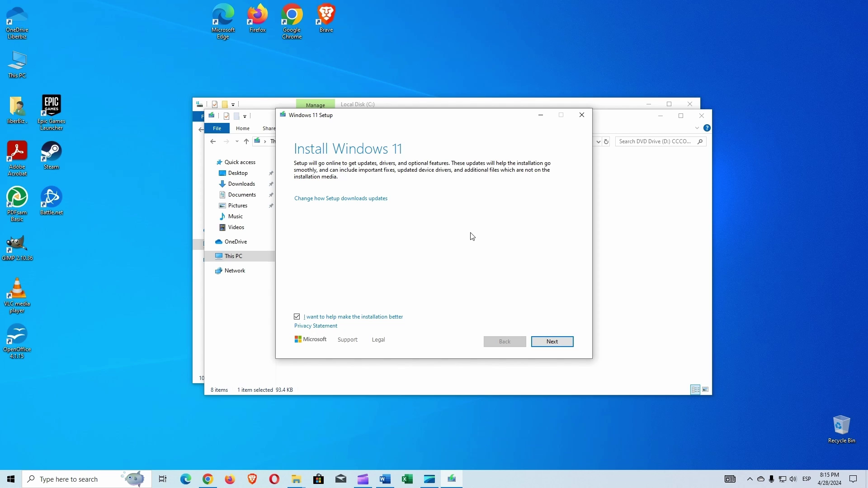
Open the Sources folder inside the hidden $WINDOWS.~BT folder on Local Disk (C:).
{"action": "left_click", "coordinate": [620, 106]}
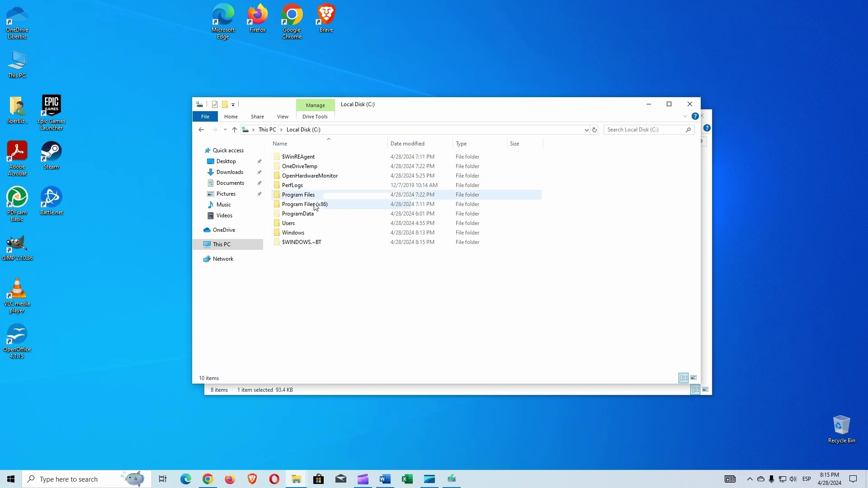
{"action": "left_click", "coordinate": [312, 242]}
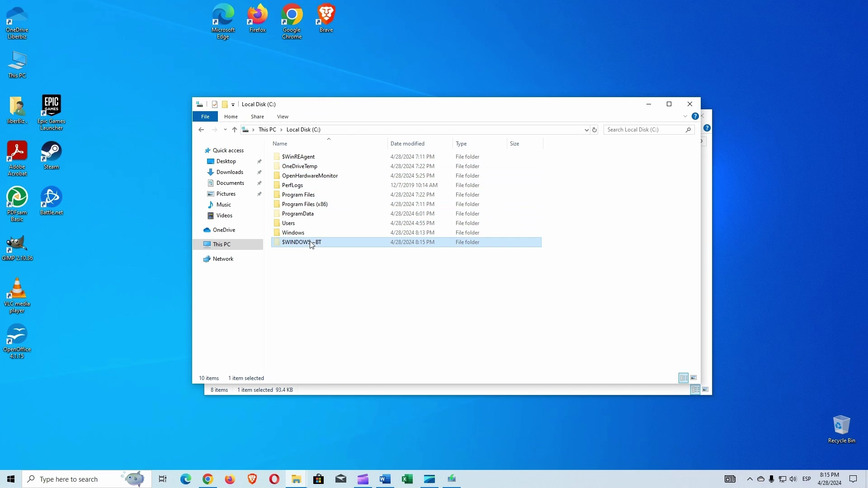
{"action": "double_click", "coordinate": [339, 247]}
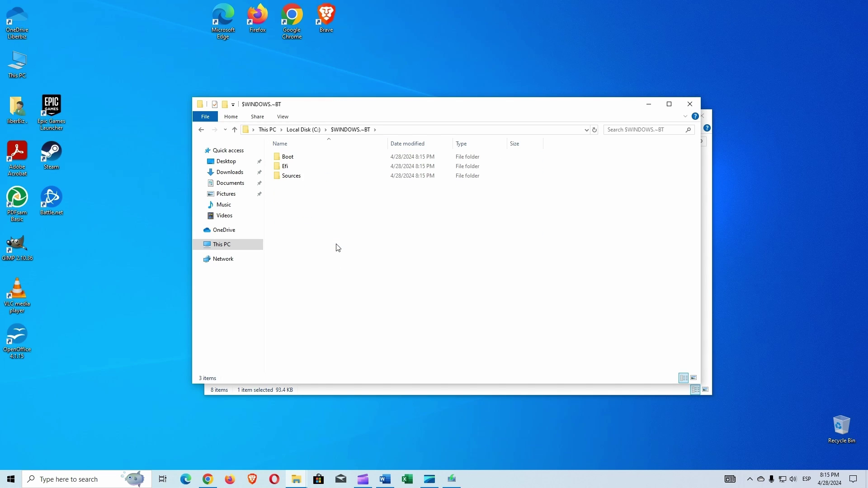
{"action": "double_click", "coordinate": [324, 180]}
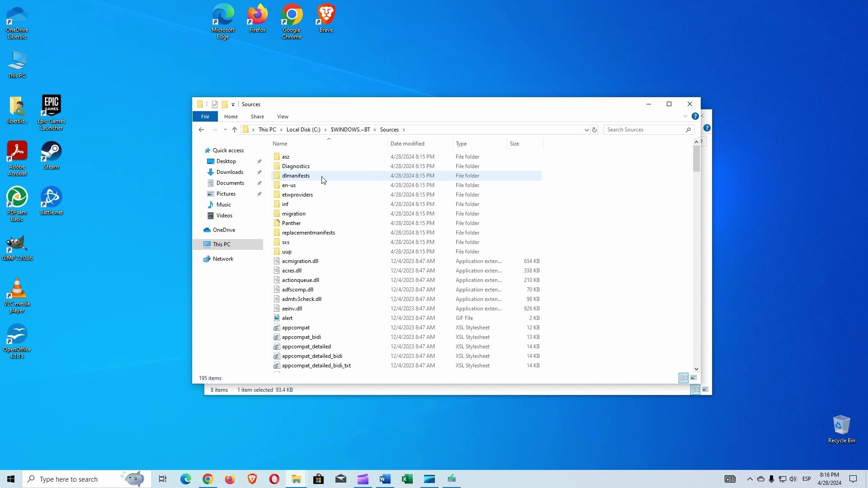
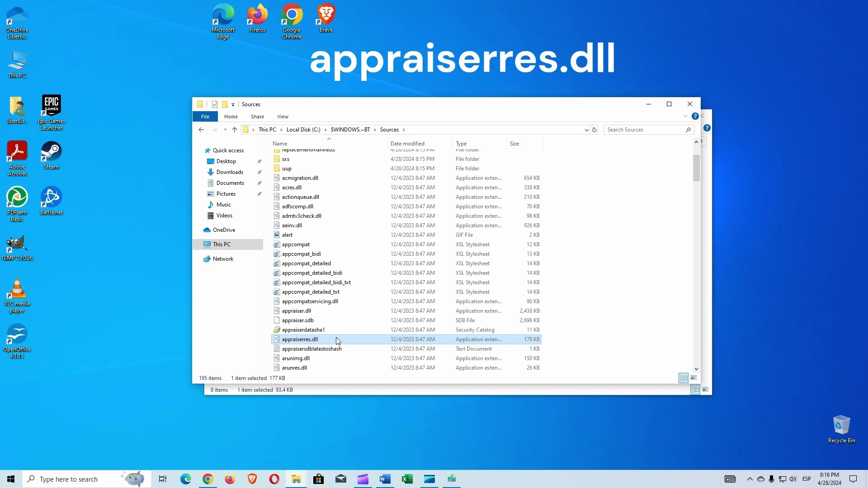
Copy the full file name of appraiserres.dll, including its extension, without renaming the file.
{"action": "right_click", "coordinate": [336, 341]}
{"action": "left_click", "coordinate": [362, 317]}
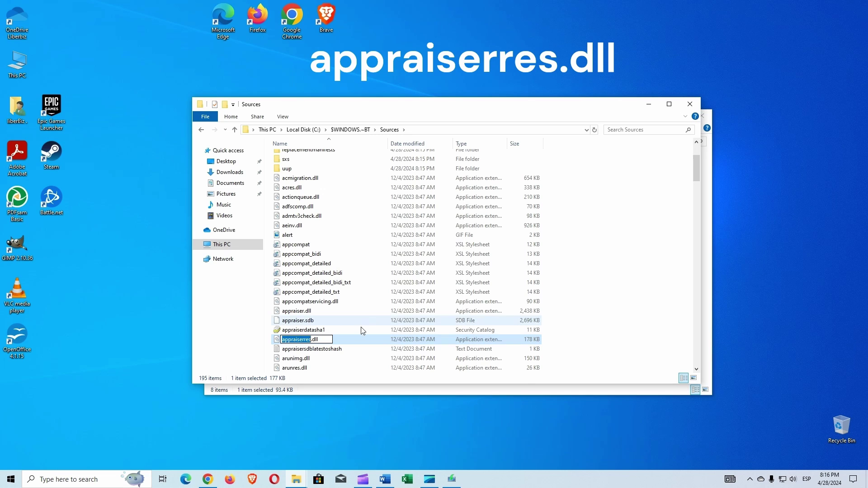
{"action": "right_click", "coordinate": [303, 340]}
{"action": "left_click", "coordinate": [335, 369]}
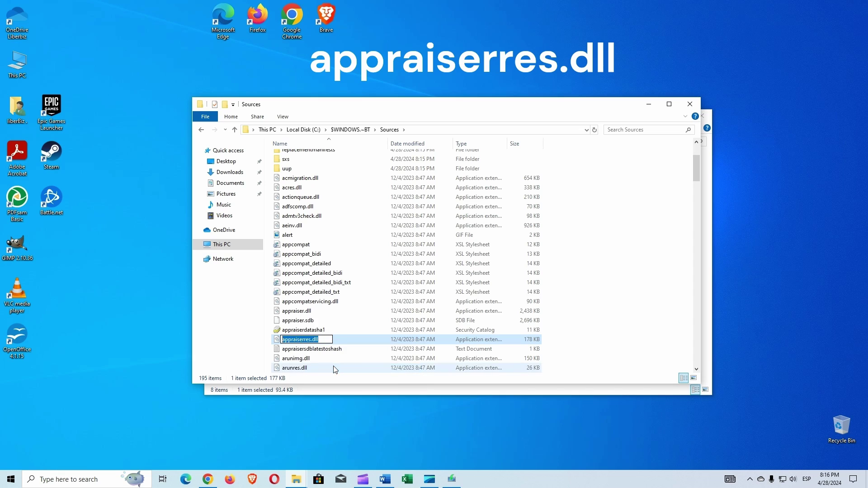
{"action": "left_click", "coordinate": [627, 350]}
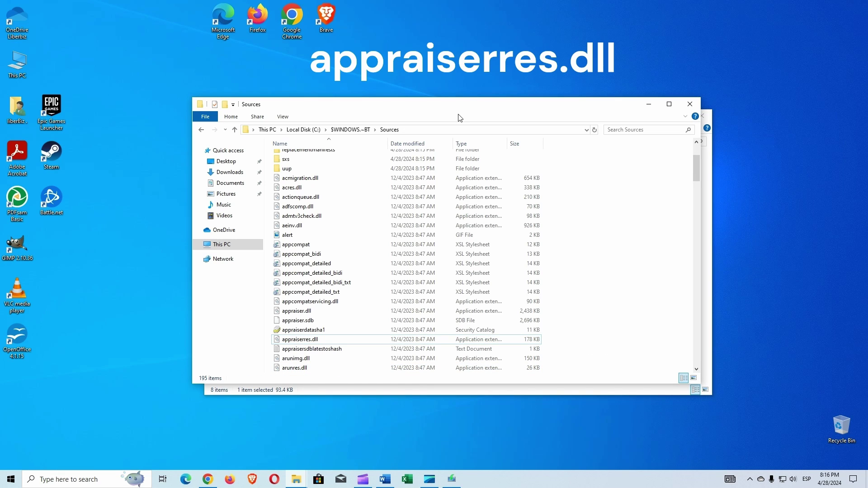
Delete appraiserres.dll from the Sources folder.
{"action": "left_click", "coordinate": [335, 340]}
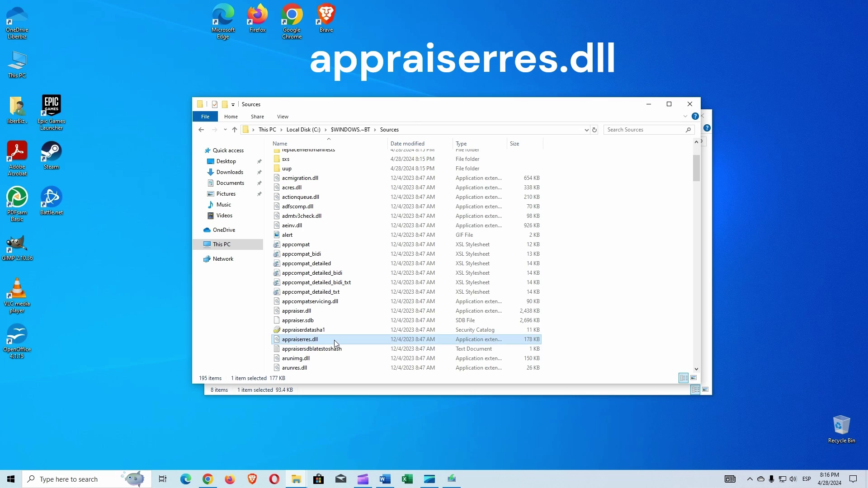
{"action": "right_click", "coordinate": [335, 342]}
{"action": "left_click", "coordinate": [370, 314]}
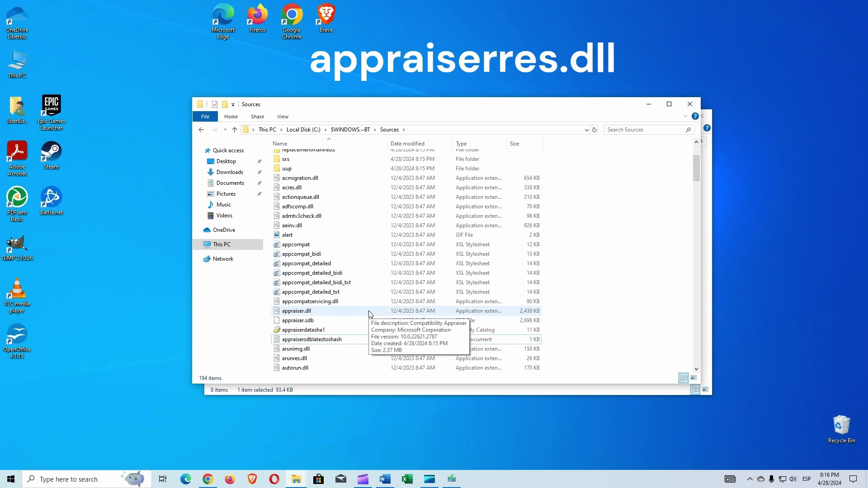
Switch to Notepad, save a blank document to the Desktop as appraiserres.dll, and close it.
{"action": "left_click", "coordinate": [73, 483]}
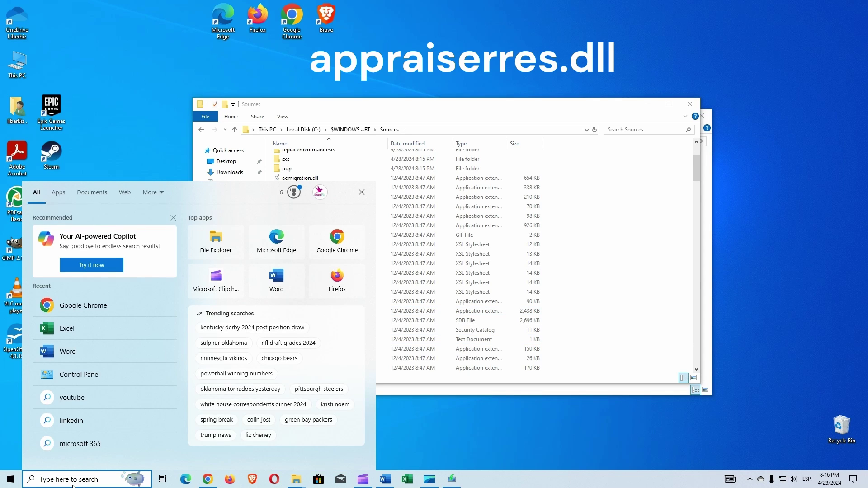
{"action": "type", "text": "notepad"}
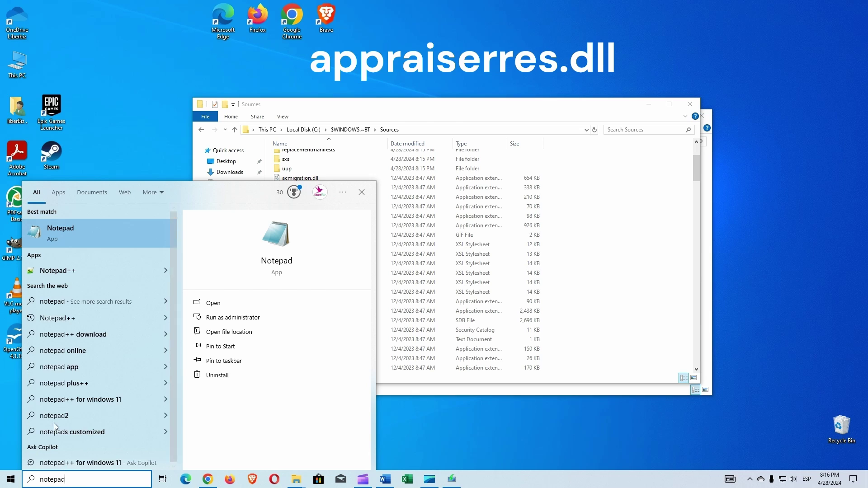
{"action": "left_click", "coordinate": [96, 238]}
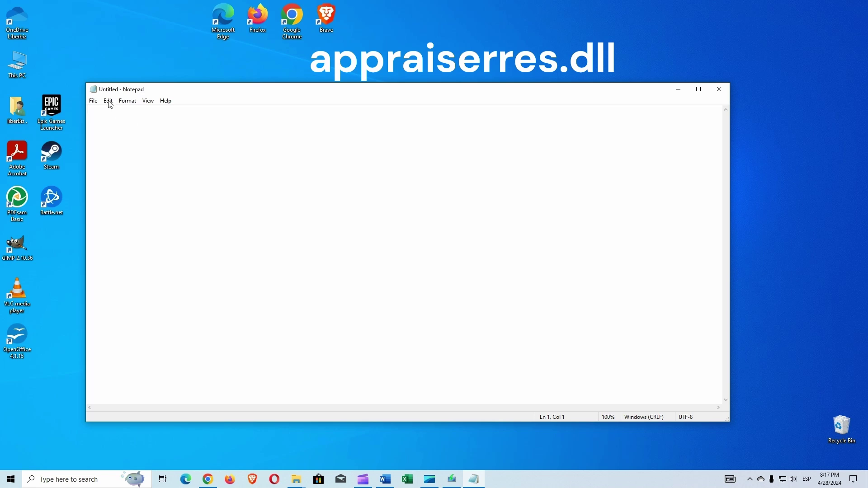
{"action": "left_click", "coordinate": [93, 101]}
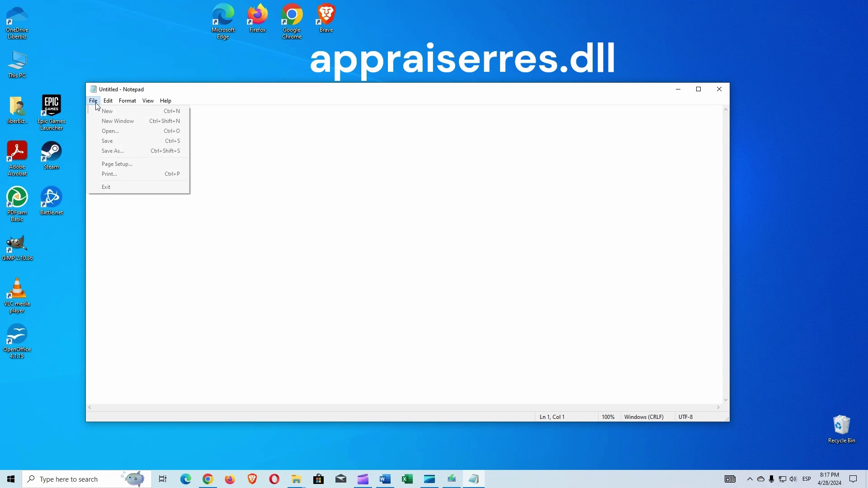
{"action": "left_click", "coordinate": [144, 151]}
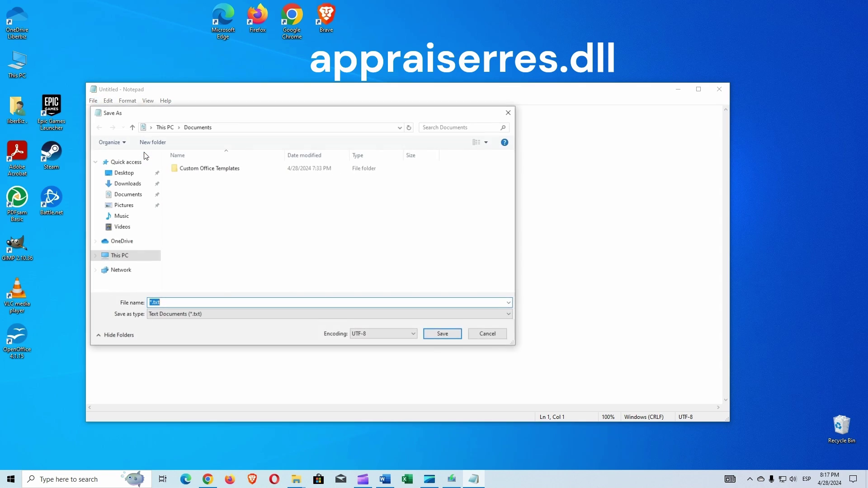
{"action": "right_click", "coordinate": [152, 303]}
{"action": "left_click", "coordinate": [189, 341]}
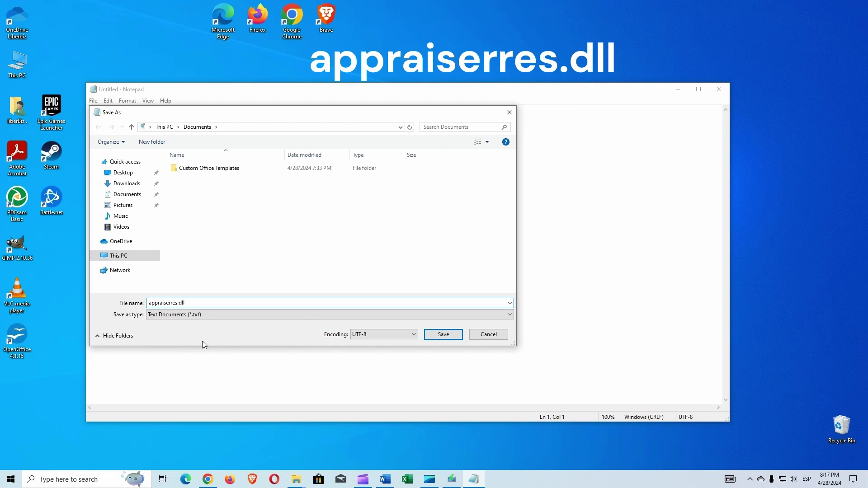
{"action": "left_click", "coordinate": [133, 176]}
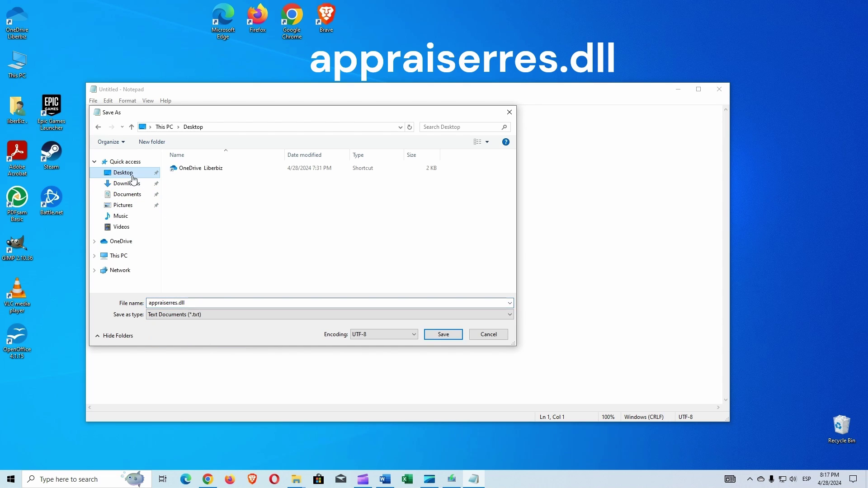
{"action": "left_click", "coordinate": [444, 335]}
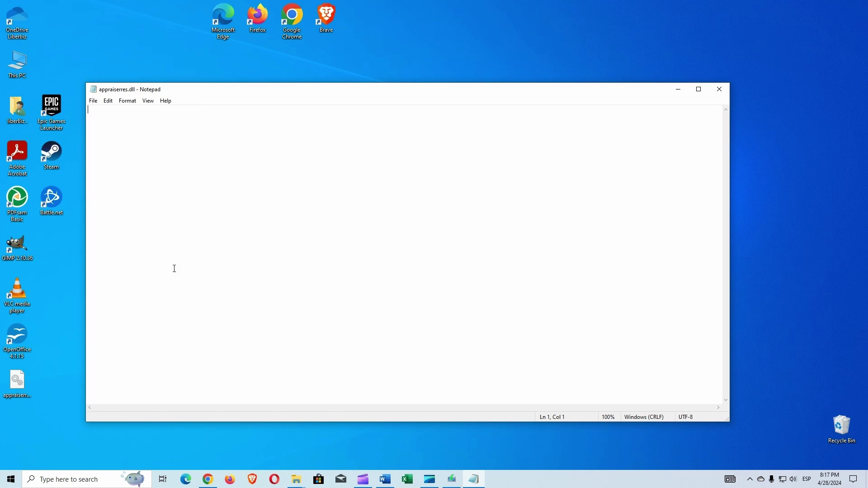
{"action": "left_click", "coordinate": [724, 92]}
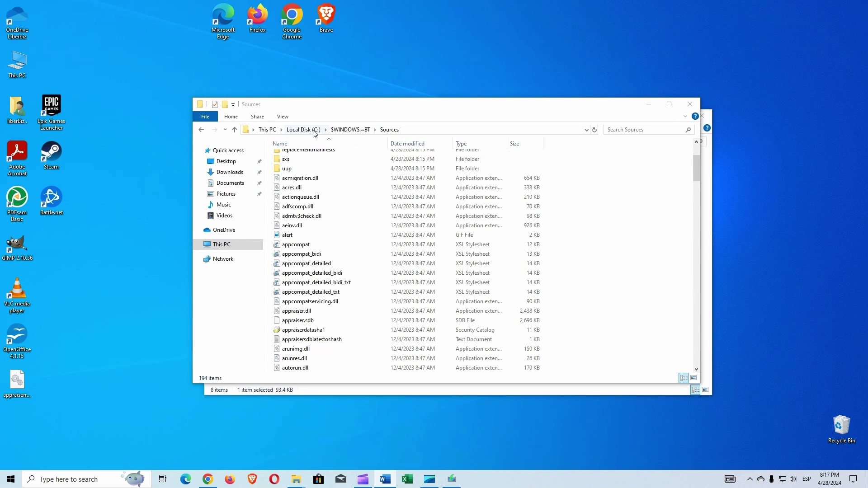
Copy the blank appraiserres.dll from the Desktop into the Sources folder with administrator permission, and close both File Explorer windows.
{"action": "right_click", "coordinate": [23, 383]}
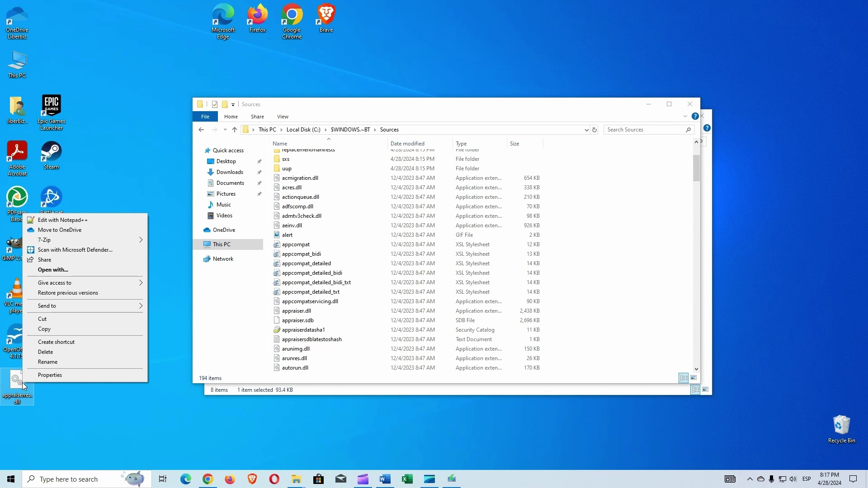
{"action": "left_click", "coordinate": [61, 329]}
{"action": "right_click", "coordinate": [609, 312]}
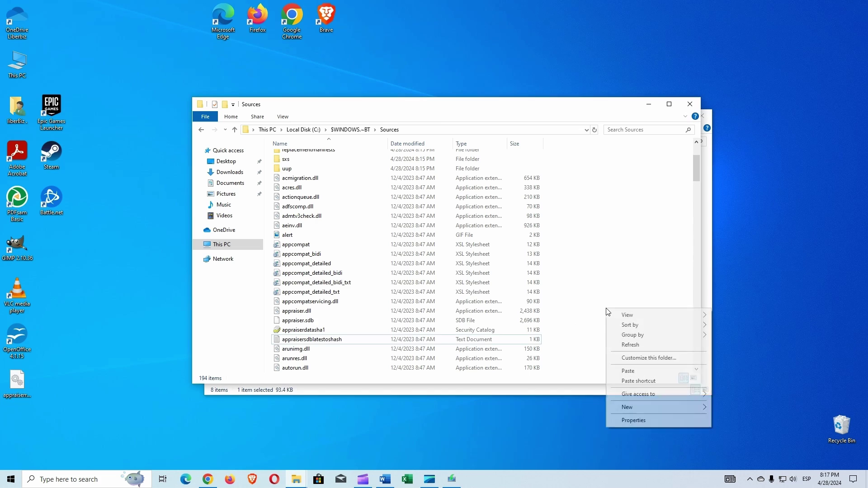
{"action": "left_click", "coordinate": [628, 371]}
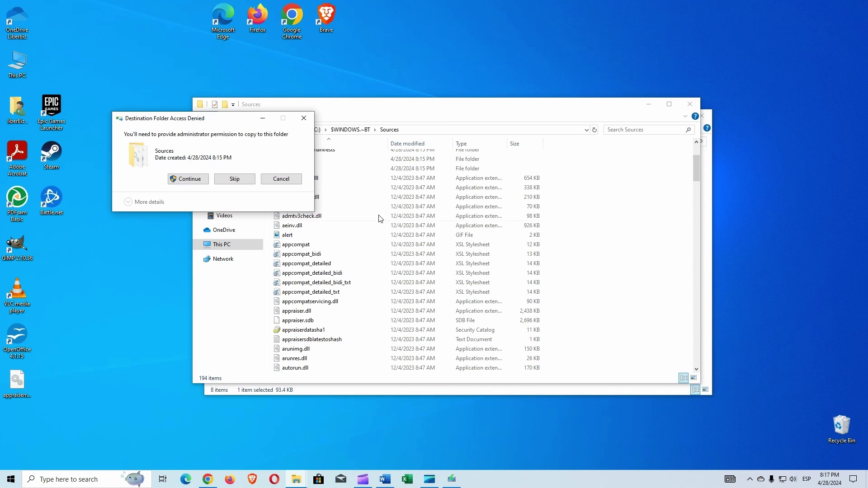
{"action": "left_click", "coordinate": [189, 180]}
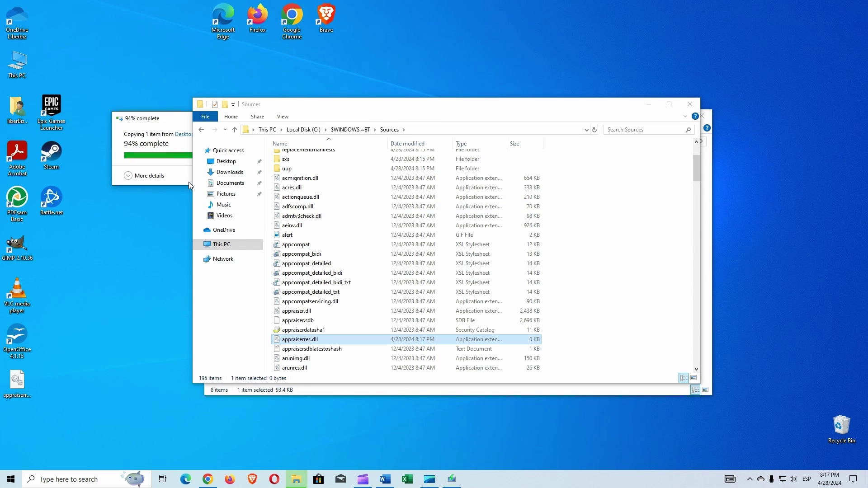
{"action": "left_click", "coordinate": [697, 104]}
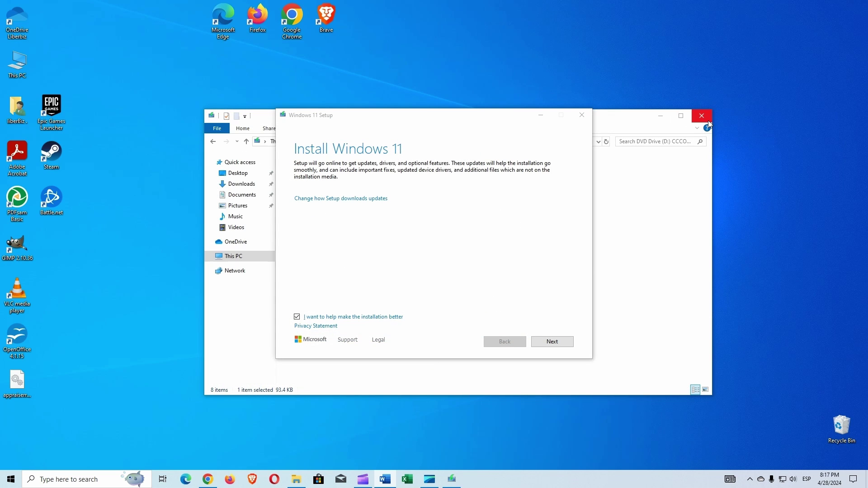
{"action": "left_click", "coordinate": [702, 116]}
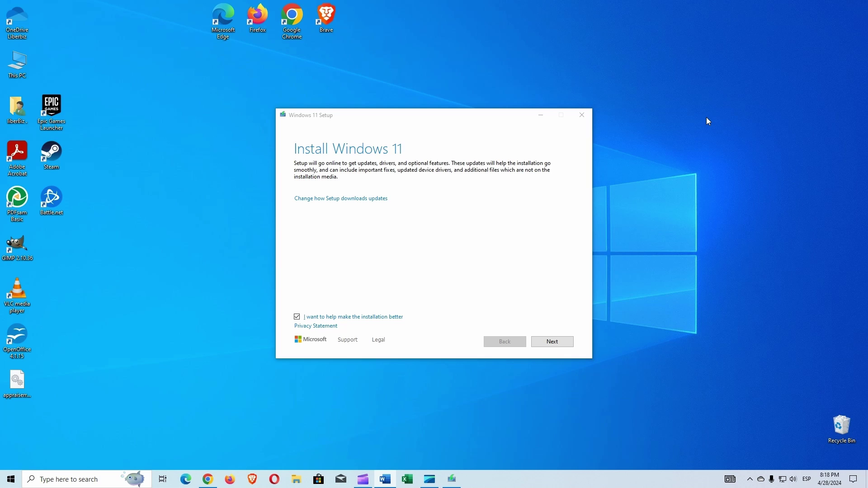
Continue Windows 11 Setup with updates set to "Not right now" and installation feedback turned off, and accept the license terms.
{"action": "left_click", "coordinate": [350, 200]}
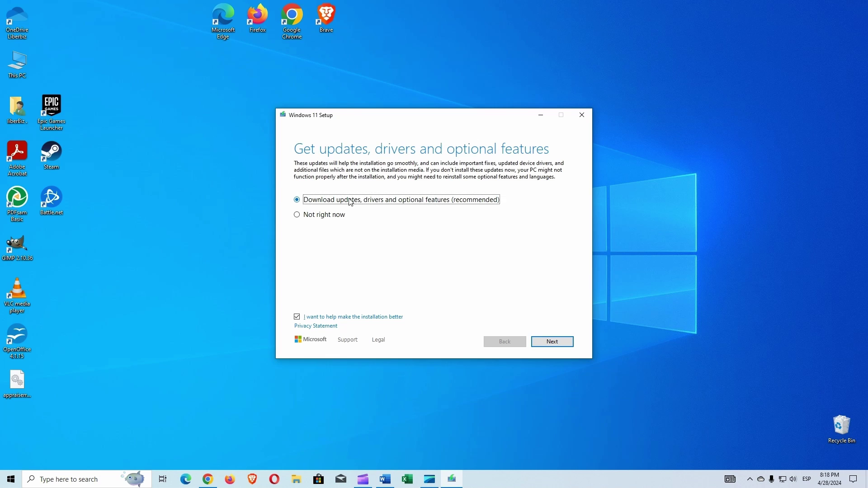
{"action": "left_click", "coordinate": [299, 216]}
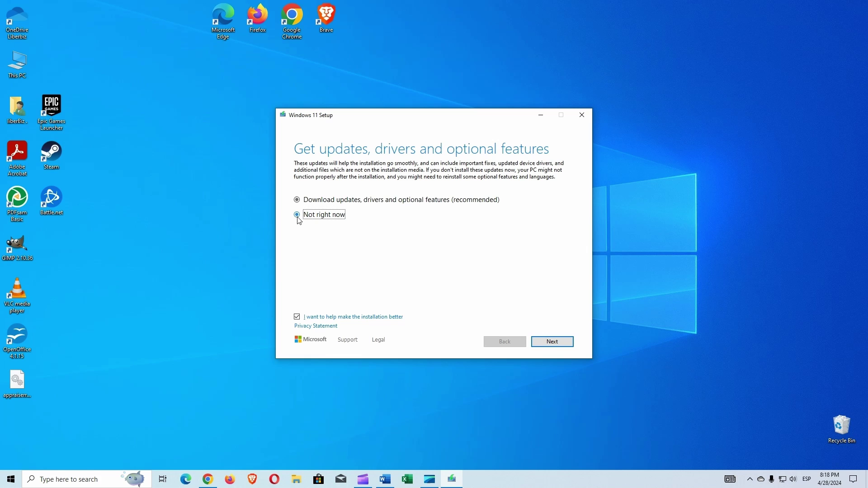
{"action": "left_click", "coordinate": [309, 318]}
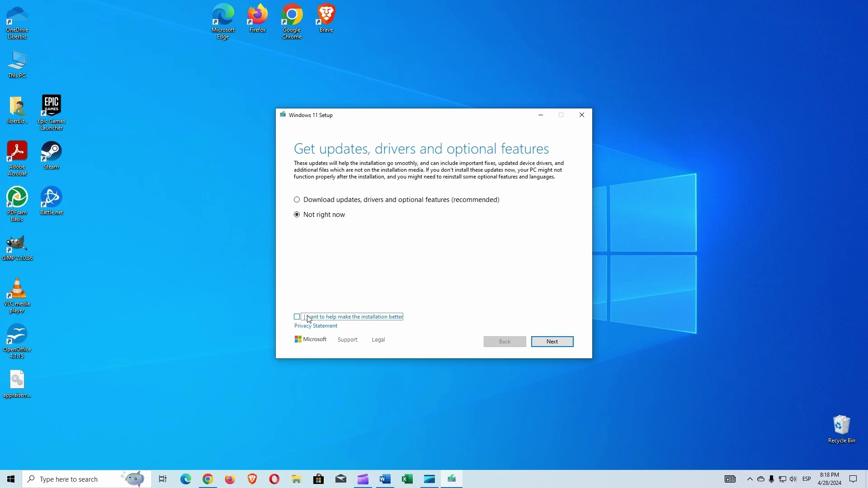
{"action": "left_click", "coordinate": [558, 341]}
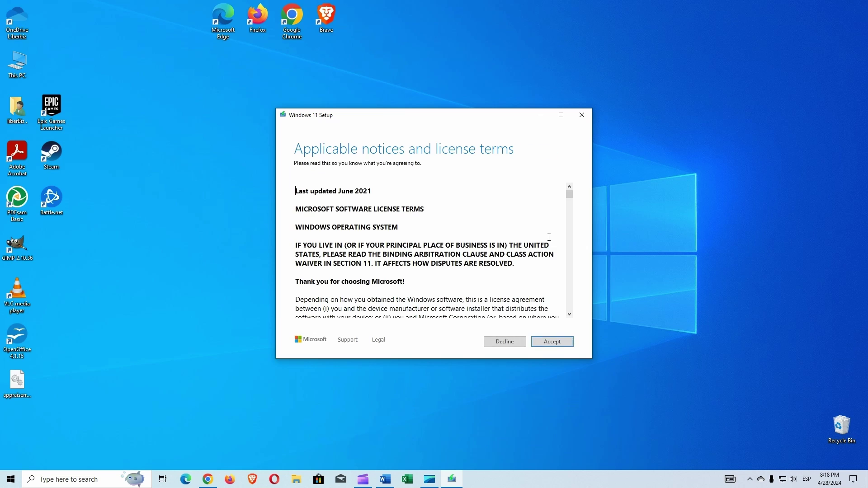
{"action": "left_click", "coordinate": [553, 341]}
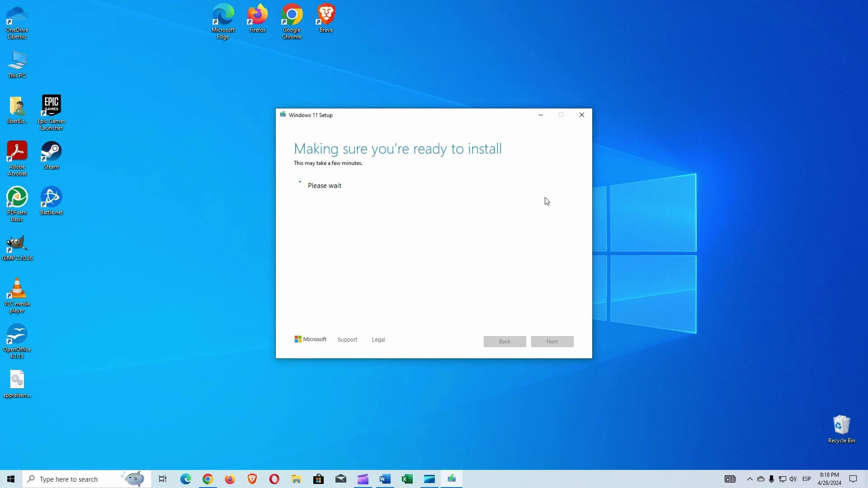